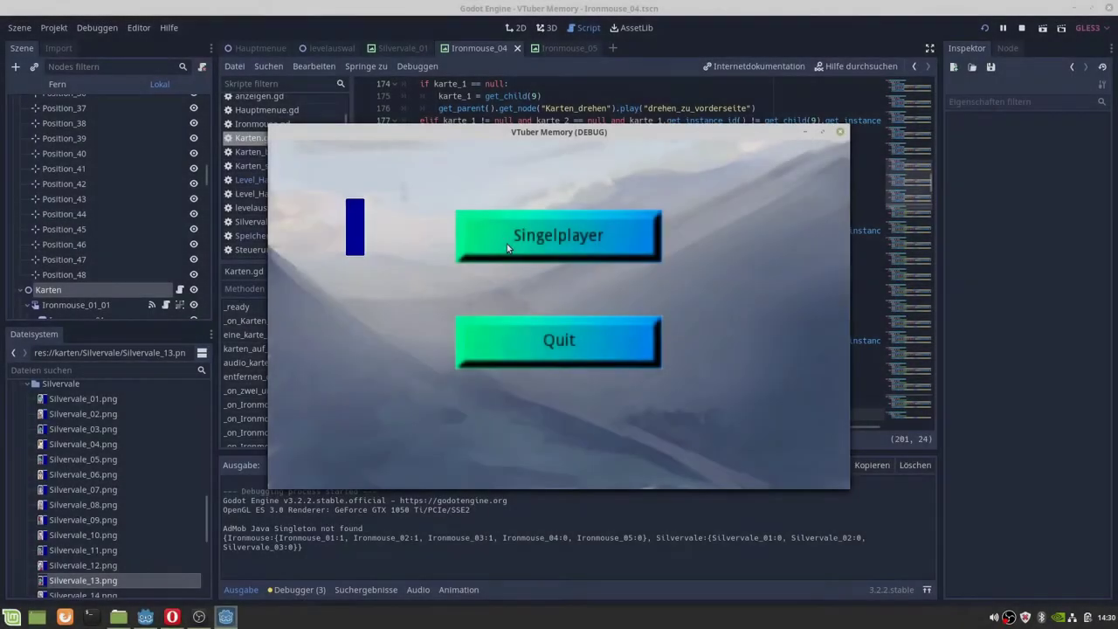
# Start a Singelplayer game, select the Ironmouse 01 card, and begin the memory round.
pyautogui.click(506, 248)
pyautogui.click(510, 248)
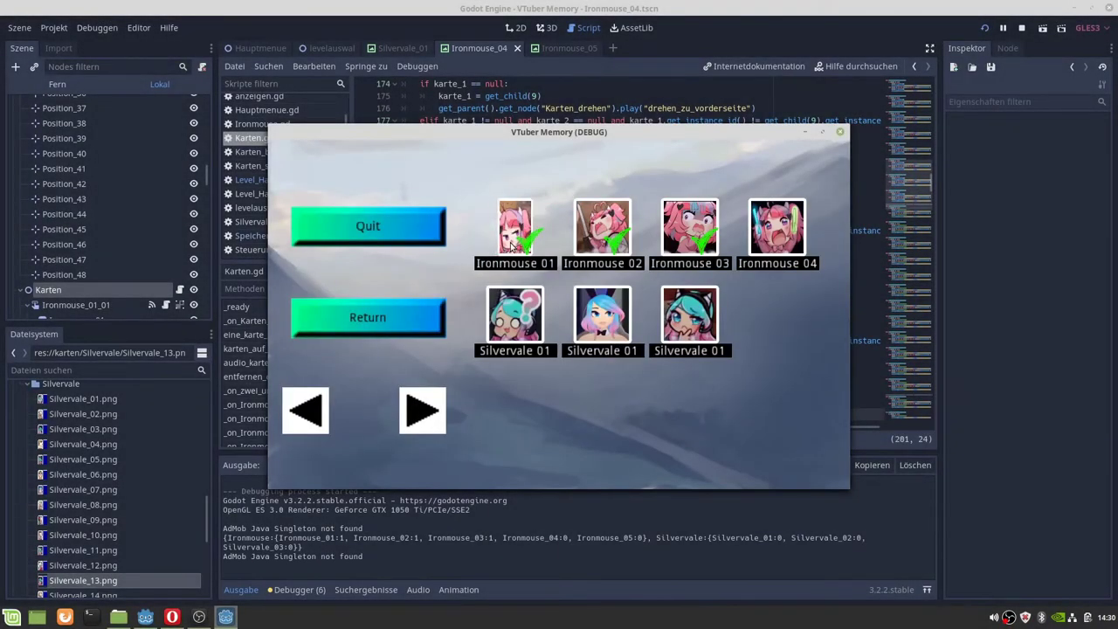
pyautogui.click(528, 290)
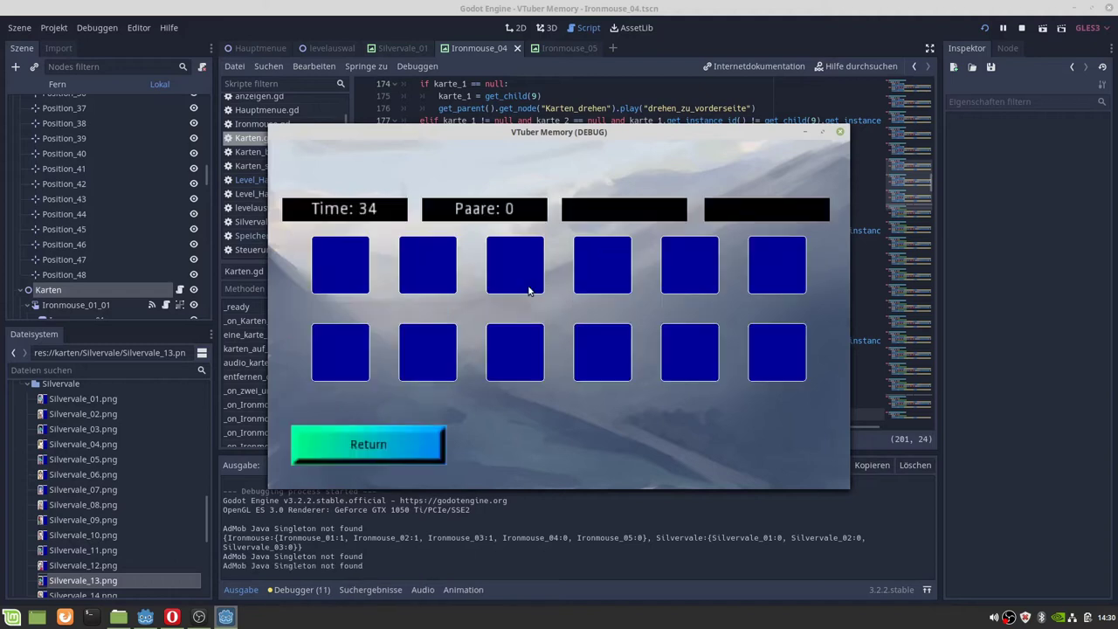
# Flip six cards across the board until the game crashes.
pyautogui.click(363, 284)
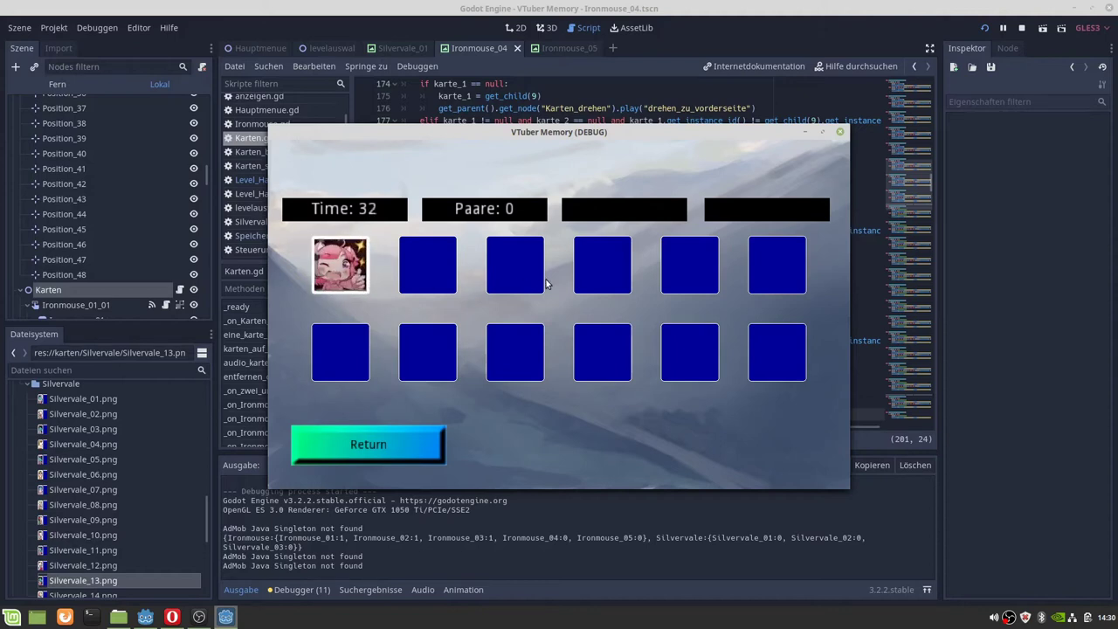
pyautogui.click(416, 367)
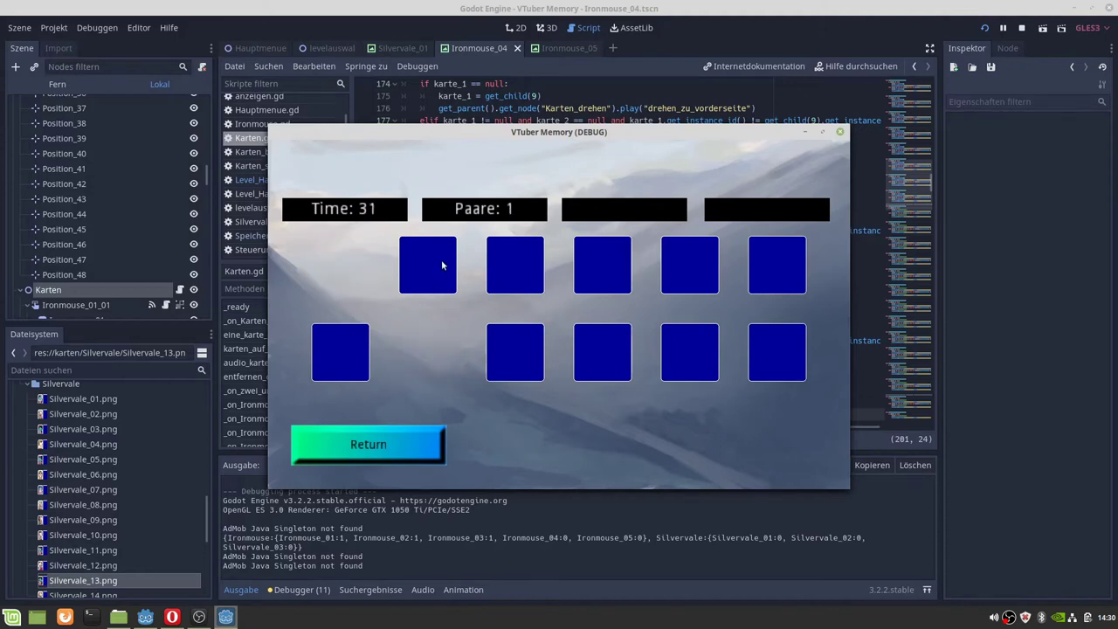
pyautogui.click(446, 264)
pyautogui.click(704, 280)
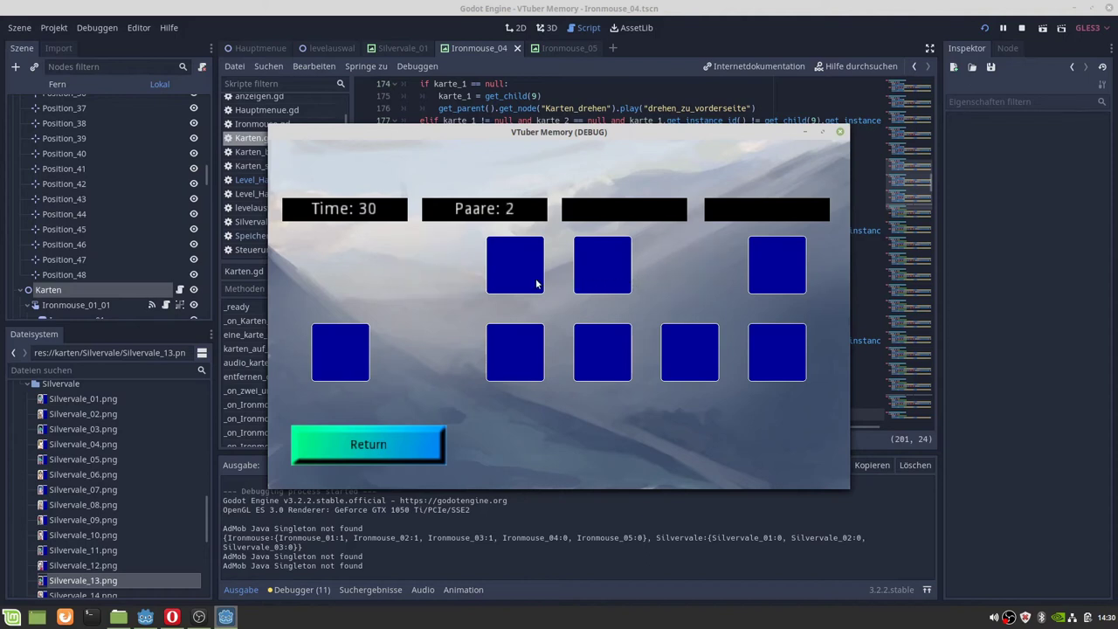
pyautogui.click(588, 351)
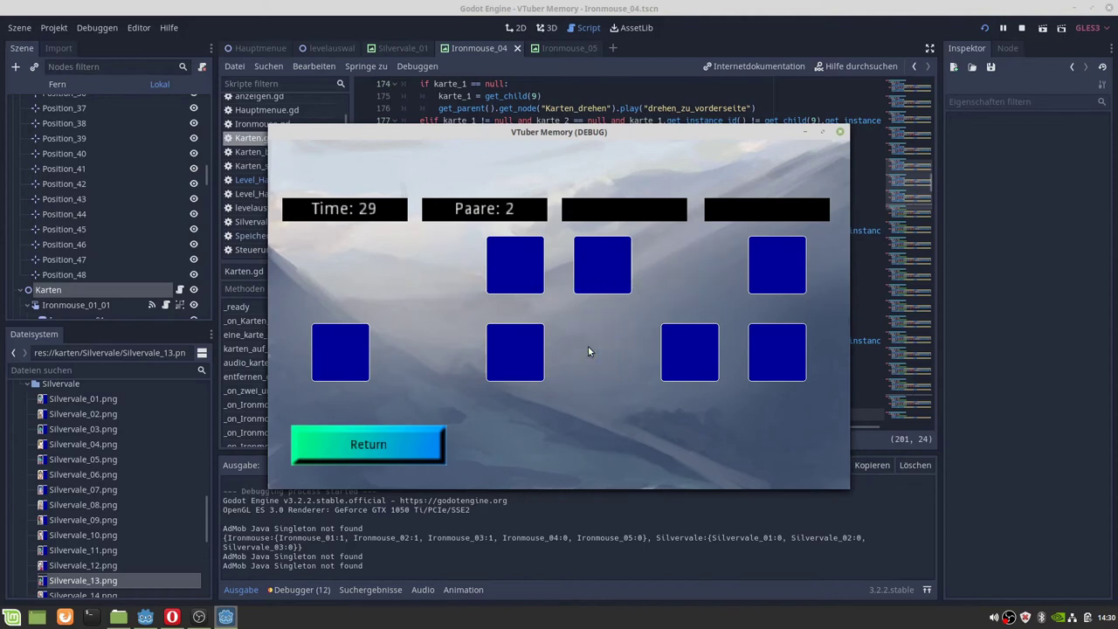
pyautogui.click(507, 276)
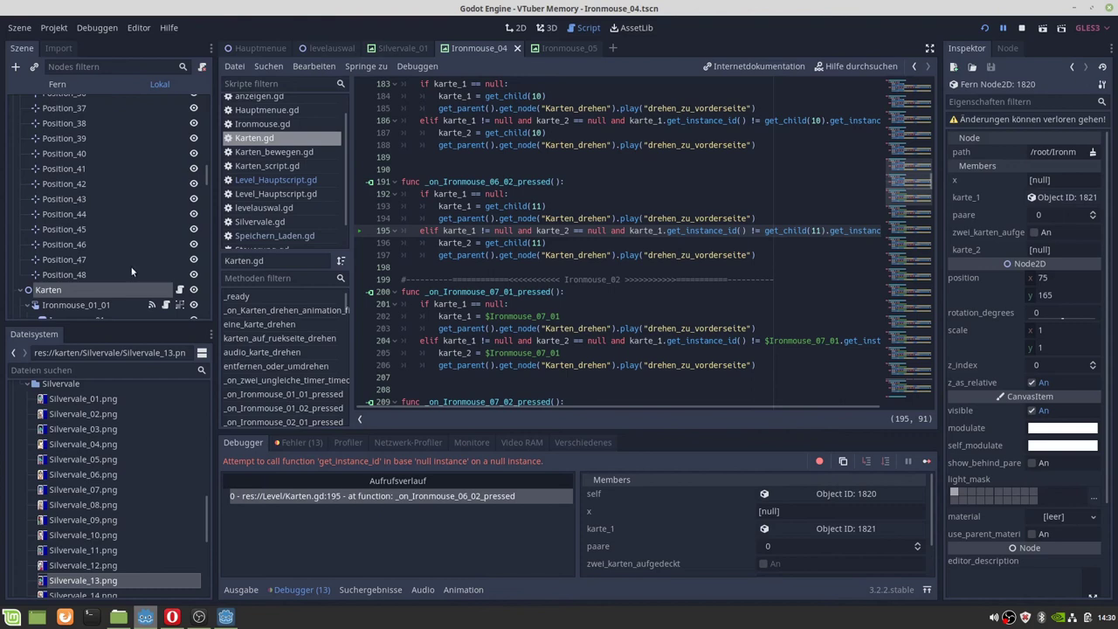
pyautogui.scroll(-5, 88, 250)
pyautogui.scroll(-2, 87, 250)
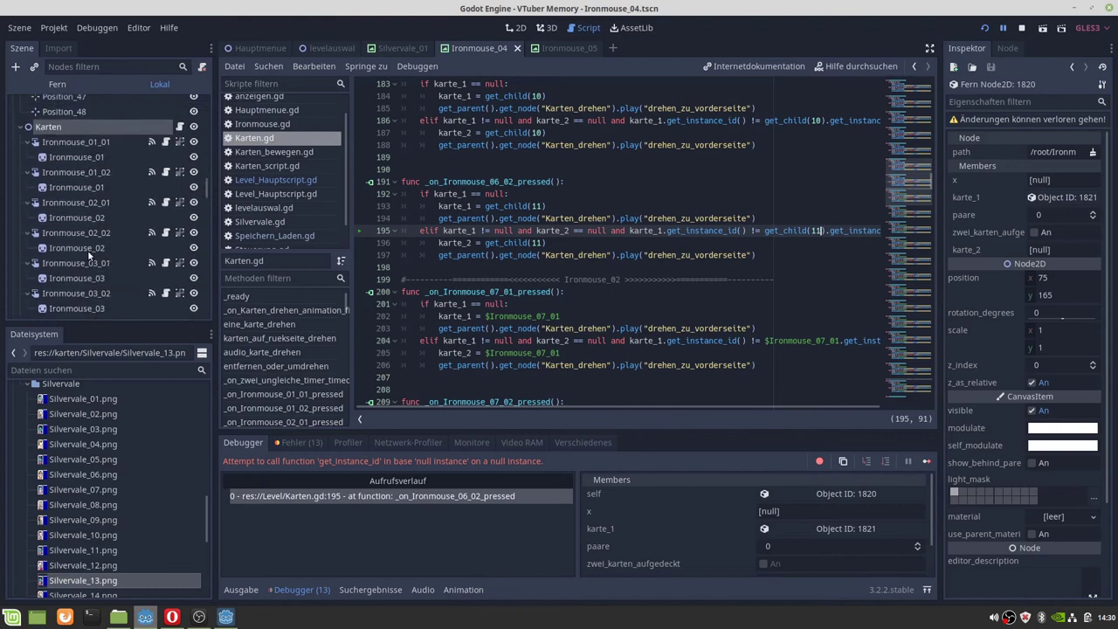
pyautogui.scroll(-1, 88, 250)
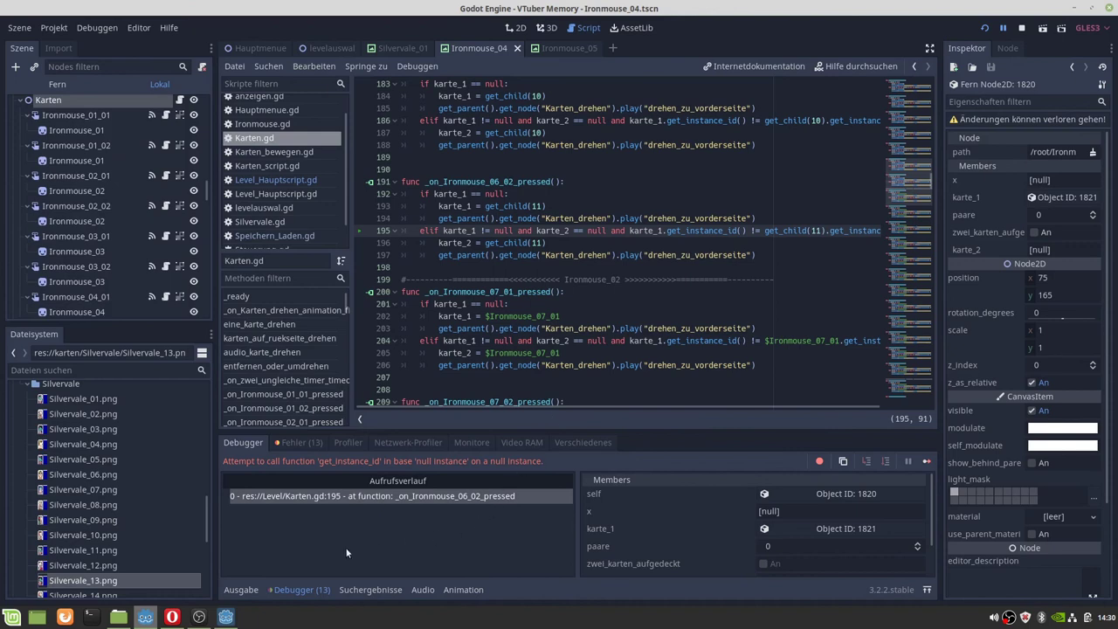
# Bring the OBS recording window in front of the Godot editor.
pyautogui.click(199, 617)
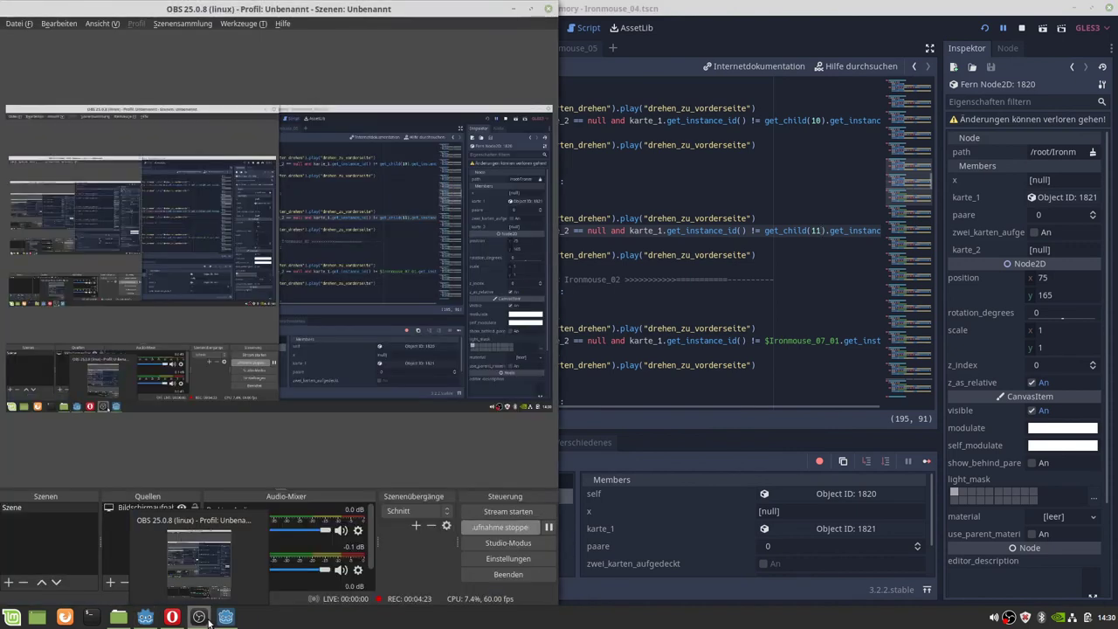